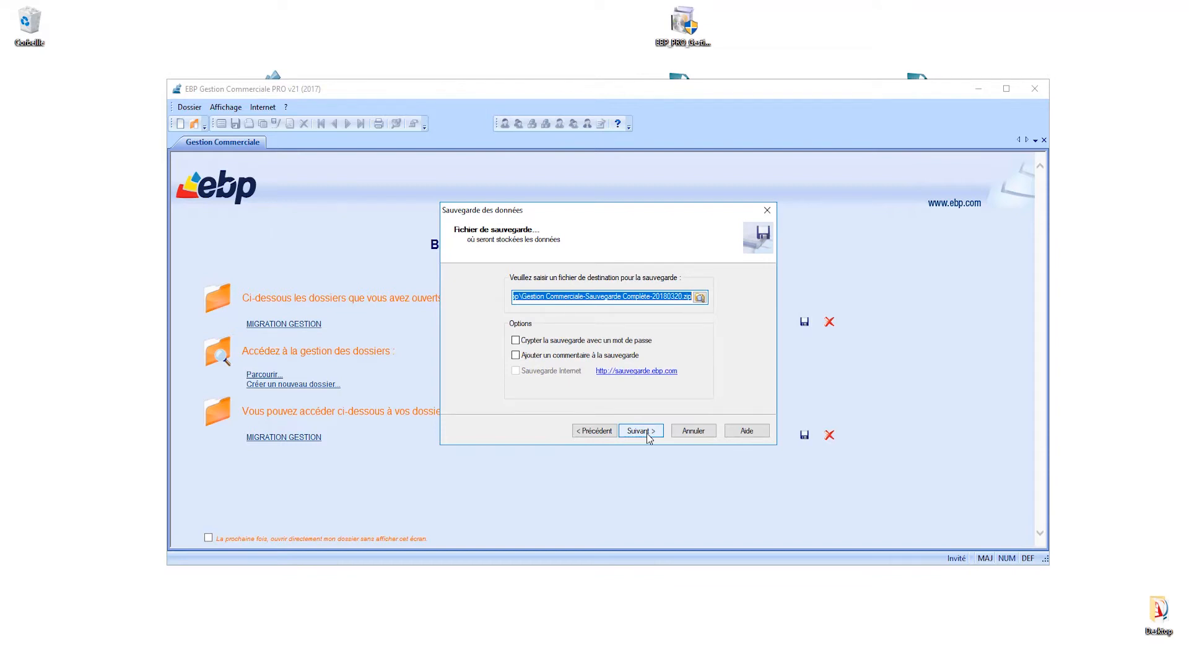
Complete the full data backup to the proposed zip file, and place the archive on the desktop between the two program shortcuts.
click(648, 432)
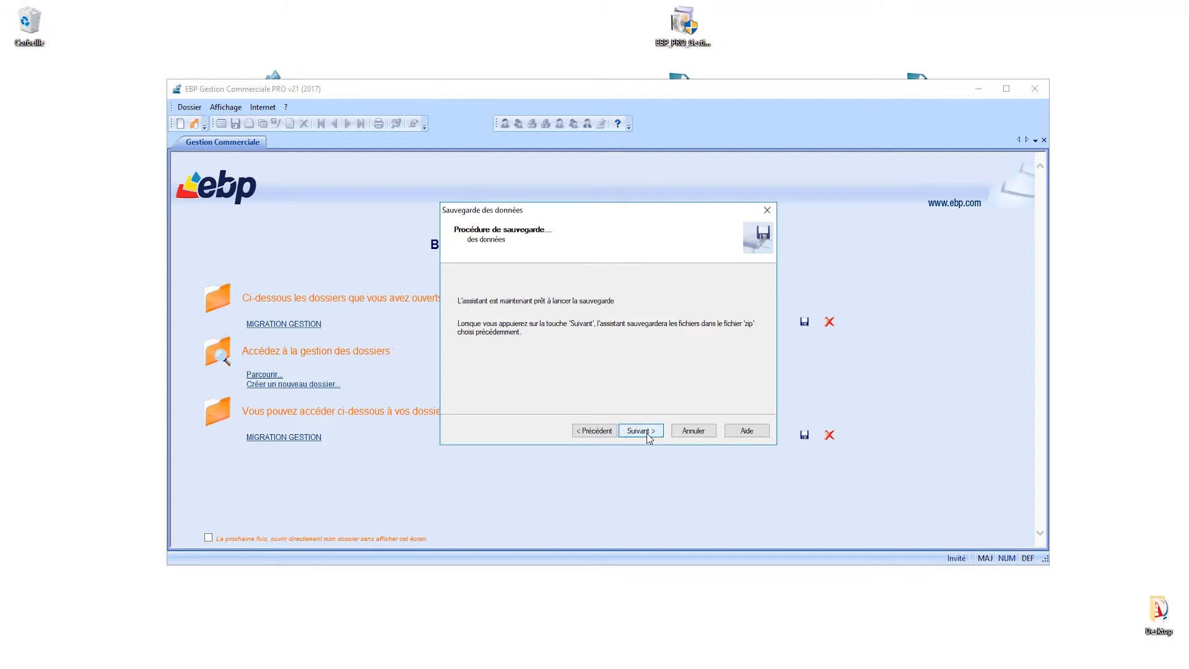
click(647, 432)
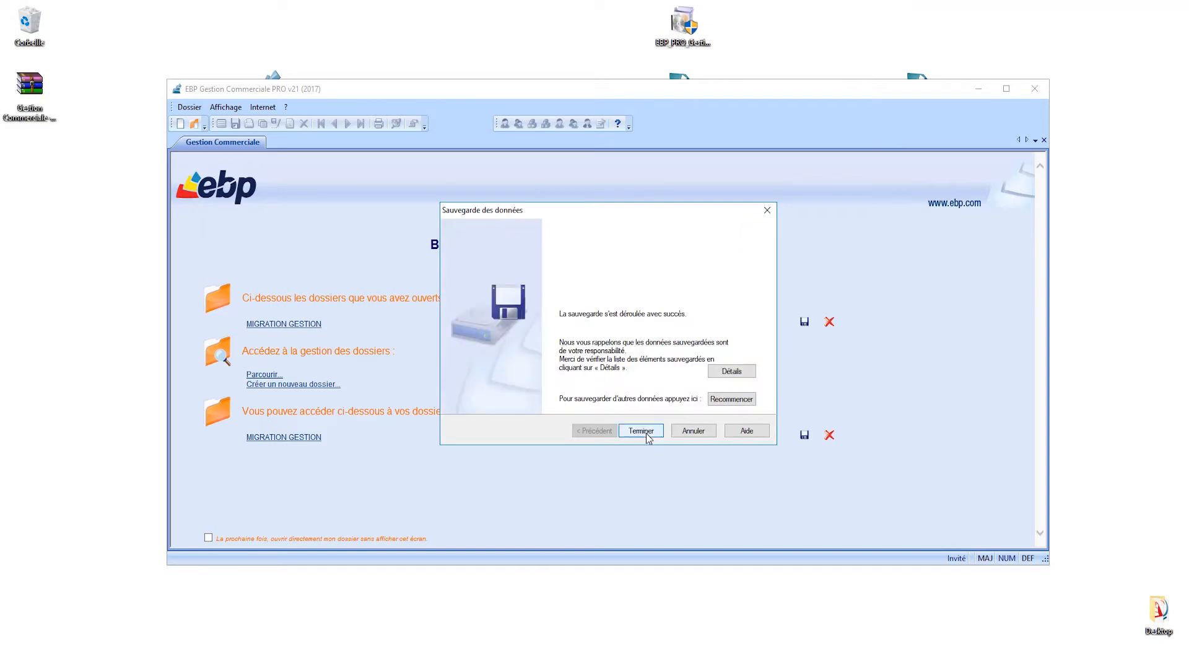
click(641, 431)
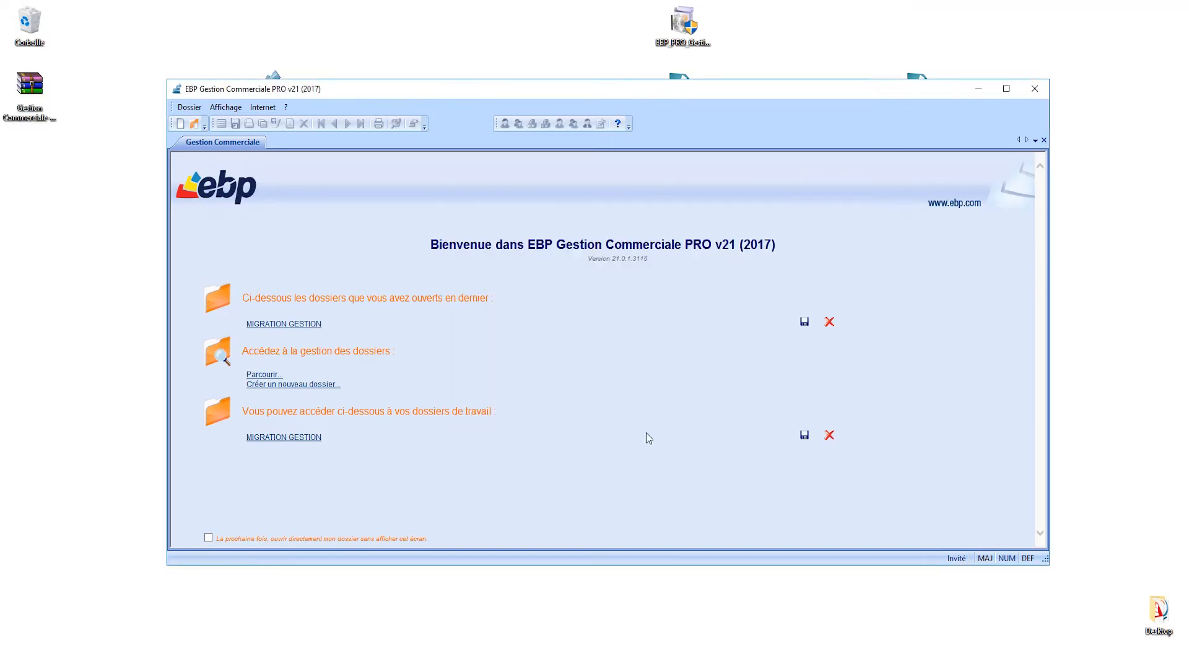
click(1036, 89)
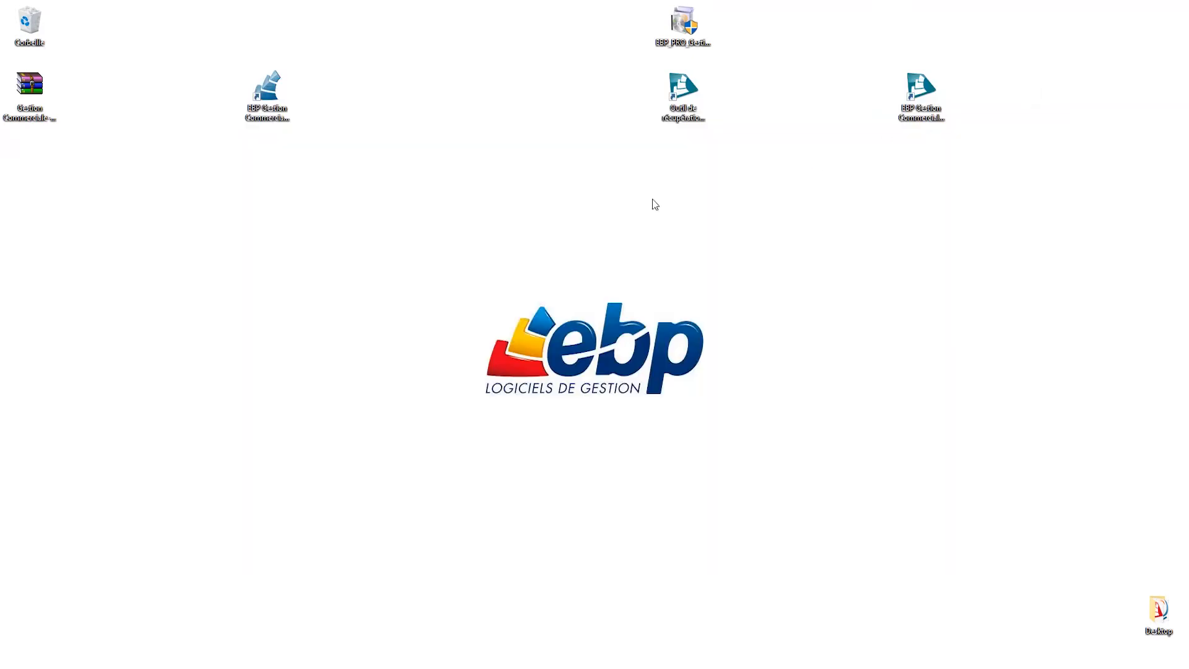
drag(14, 109, 469, 103)
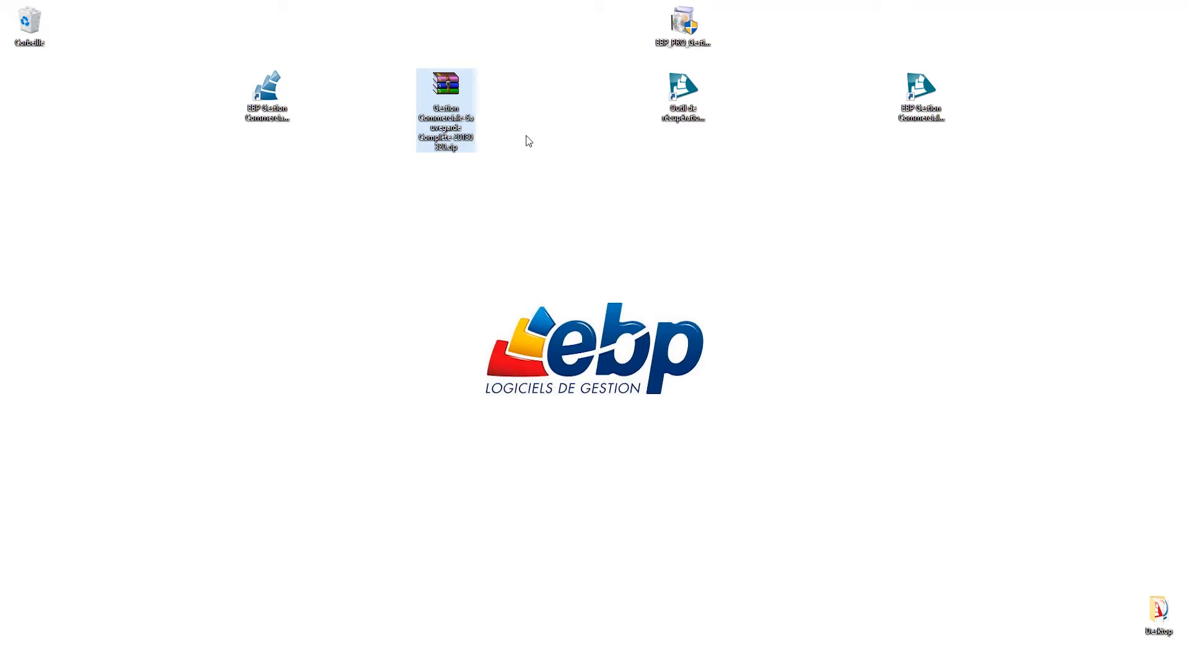
Start the data recovery tool, acknowledge the preliminary information and proceed to naming the new working folder.
double_click(687, 106)
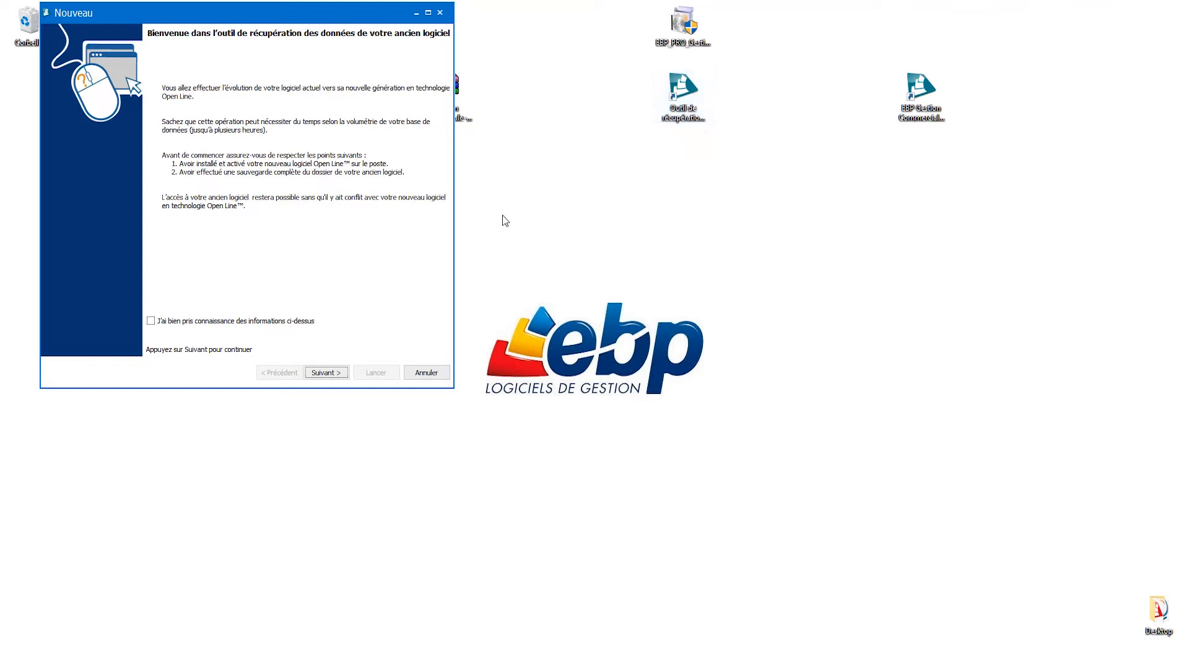
click(250, 323)
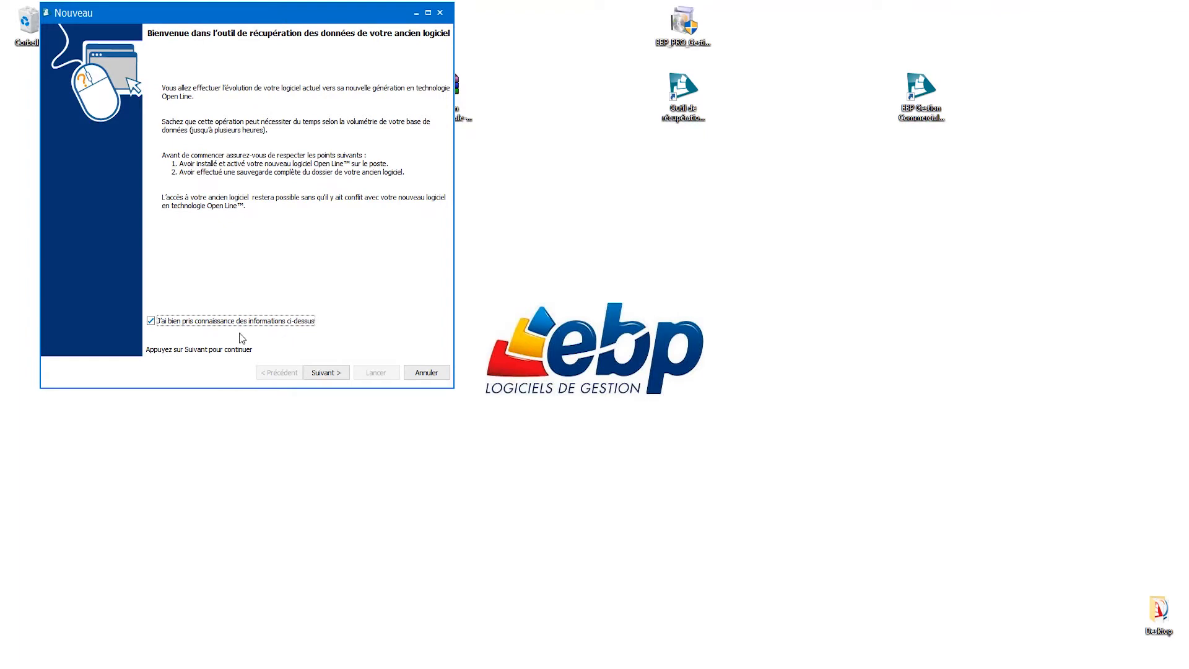
click(326, 373)
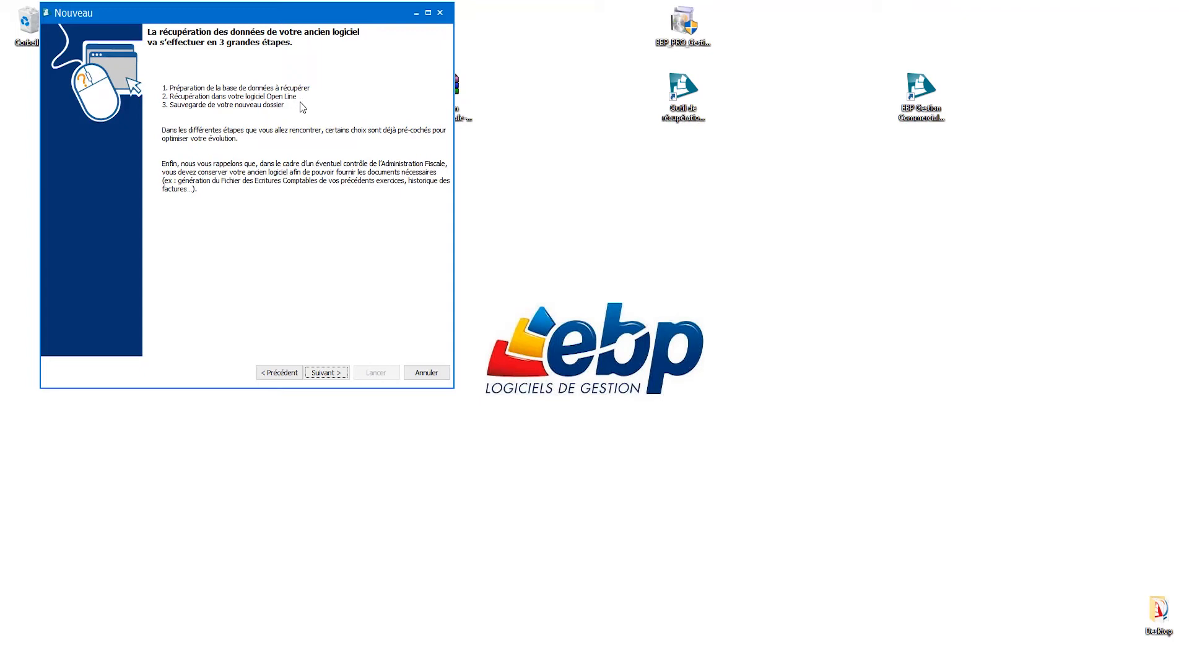
click(330, 375)
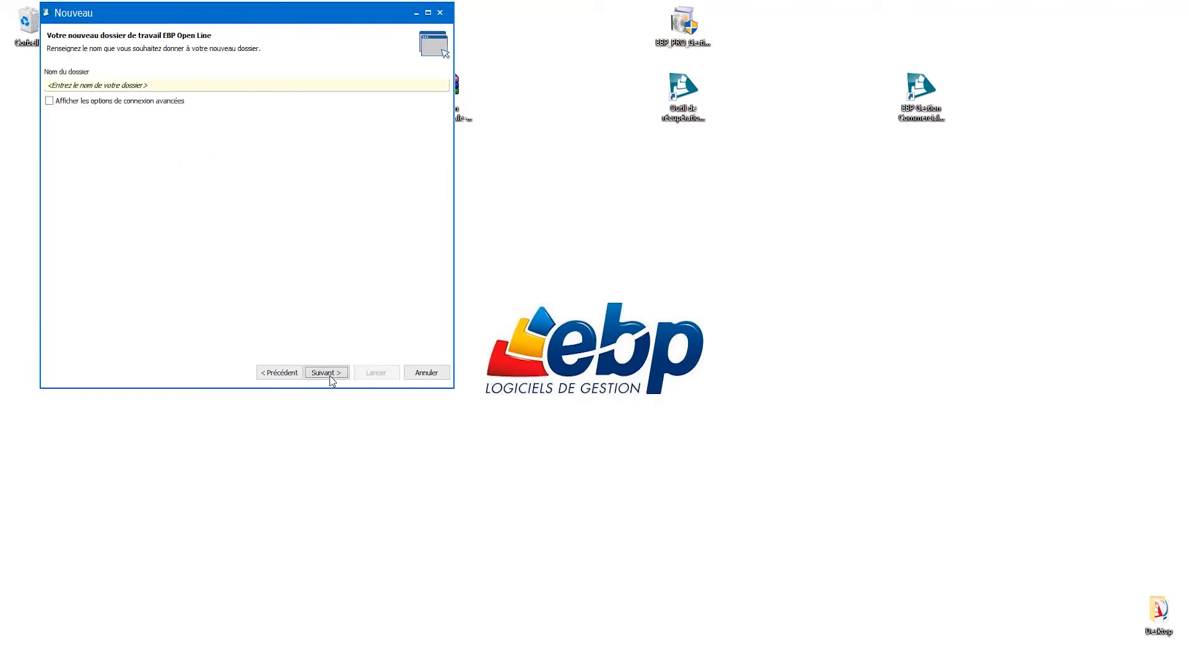
Name the new EBP Open Line working folder "Migration gestion" and continue.
click(230, 87)
text(M)
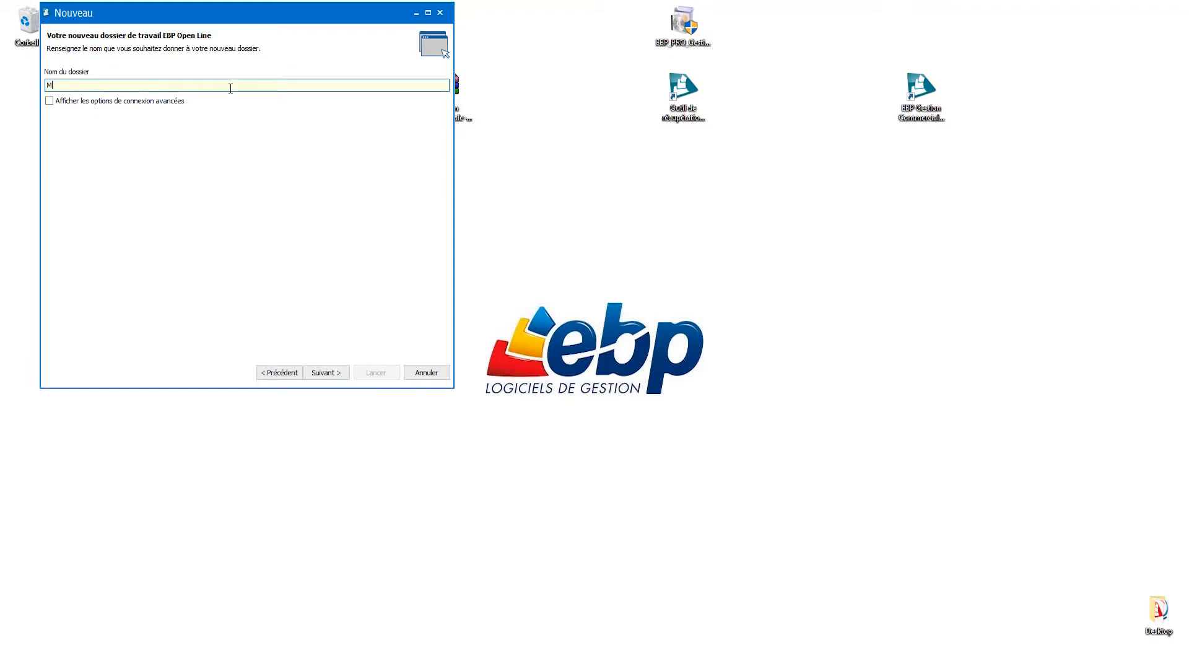
text(igration)
text(Gestion)
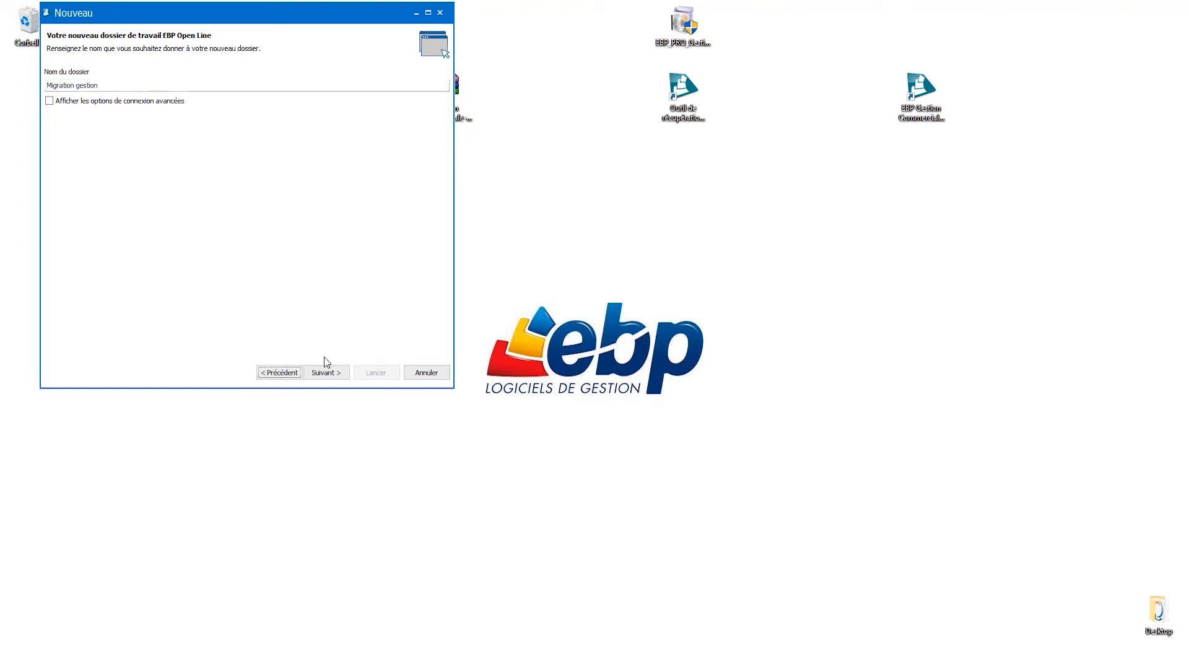
click(327, 374)
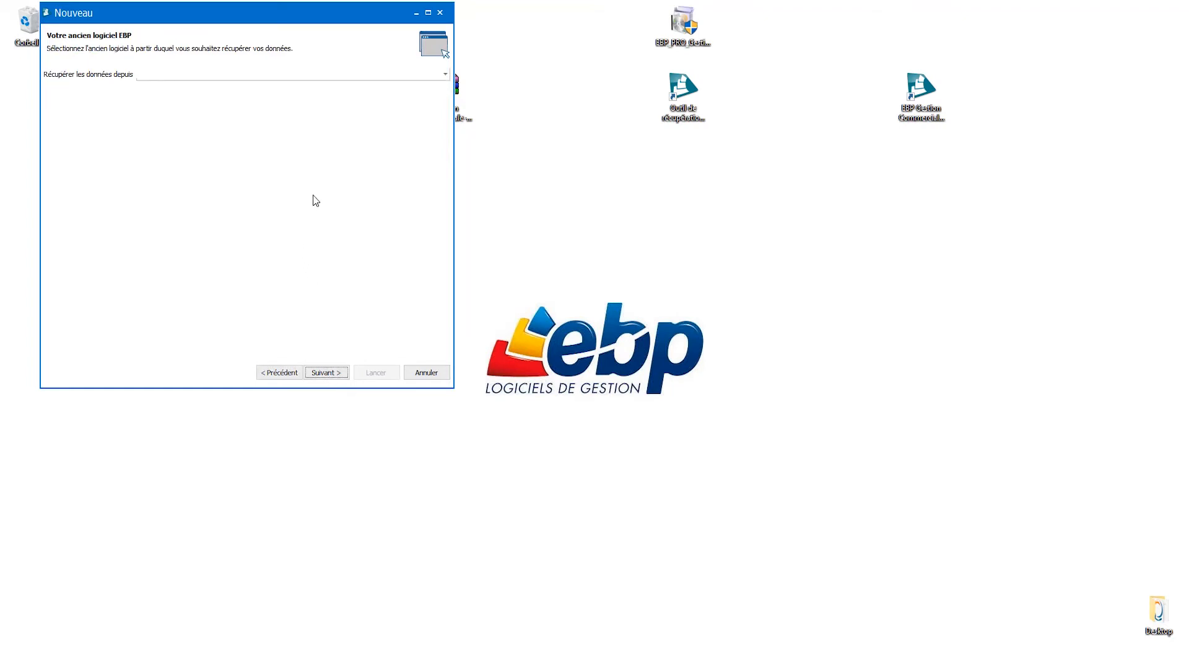
Choose EBP Gestion Commerciale / EBP Gestion Commerciale PRO as the old software to recover the data from.
click(445, 74)
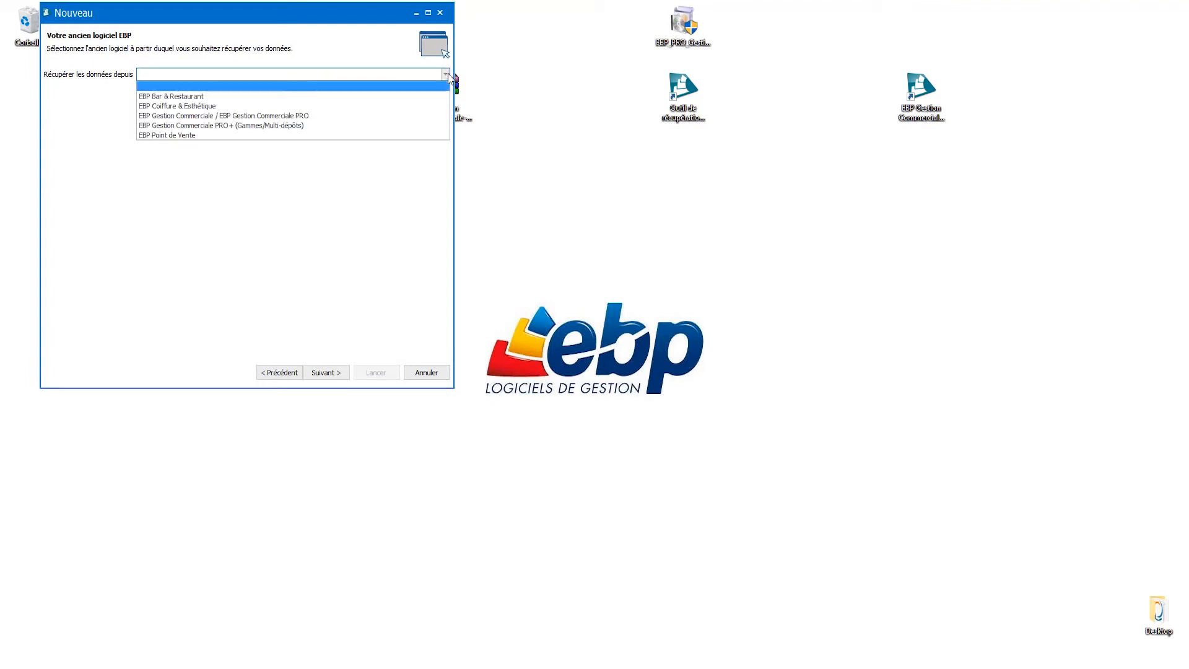
click(229, 118)
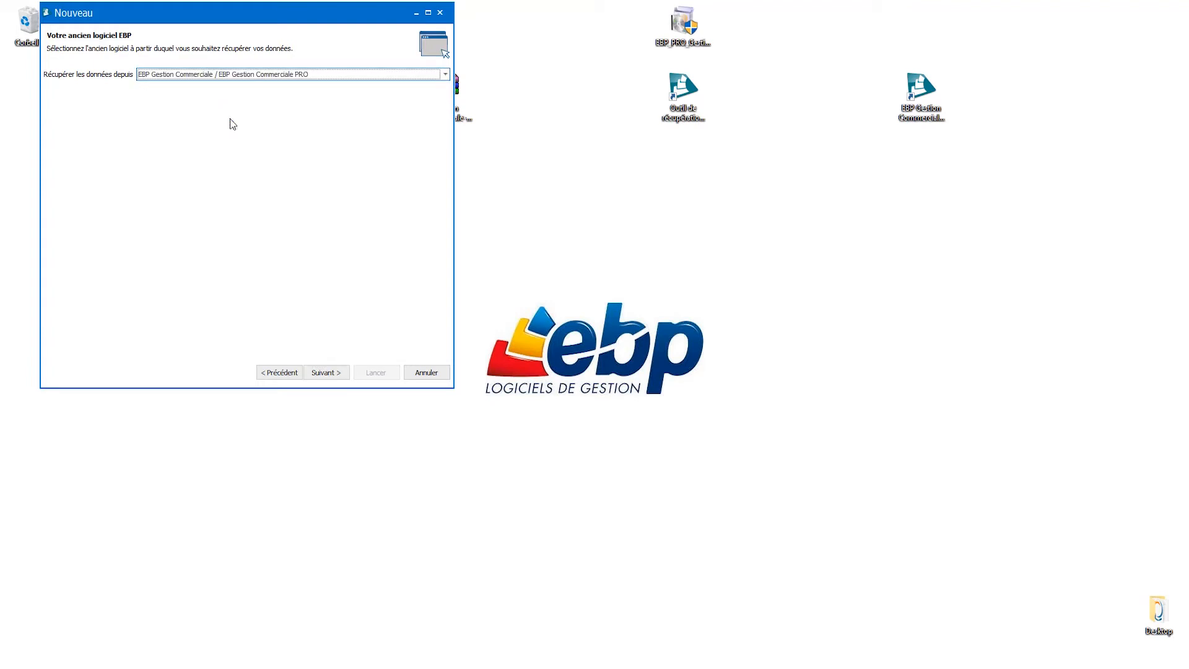
click(325, 376)
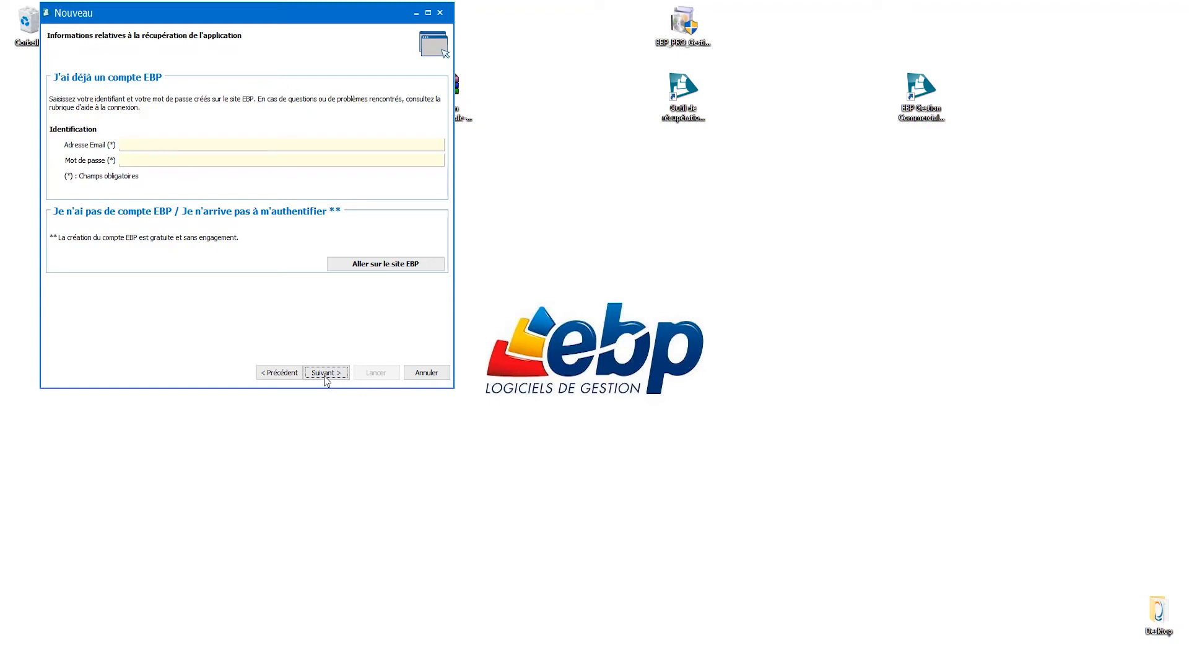
Identify with the EBP account's e-mail address and password, and continue to the licence and backup details.
click(220, 144)
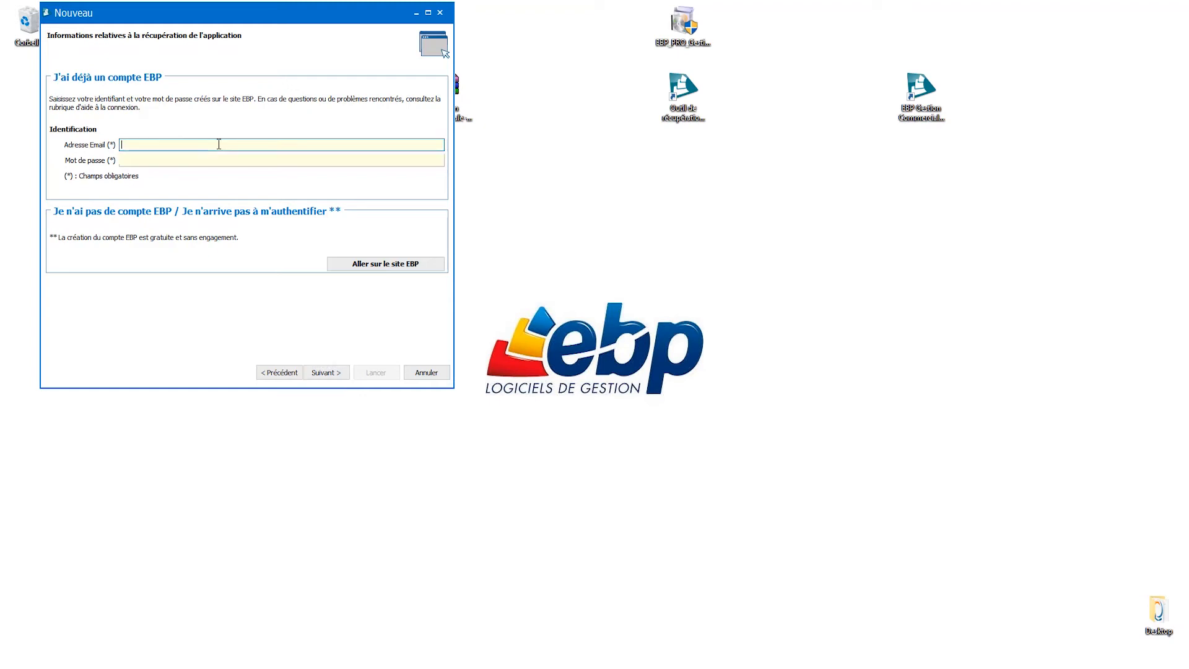
click(215, 160)
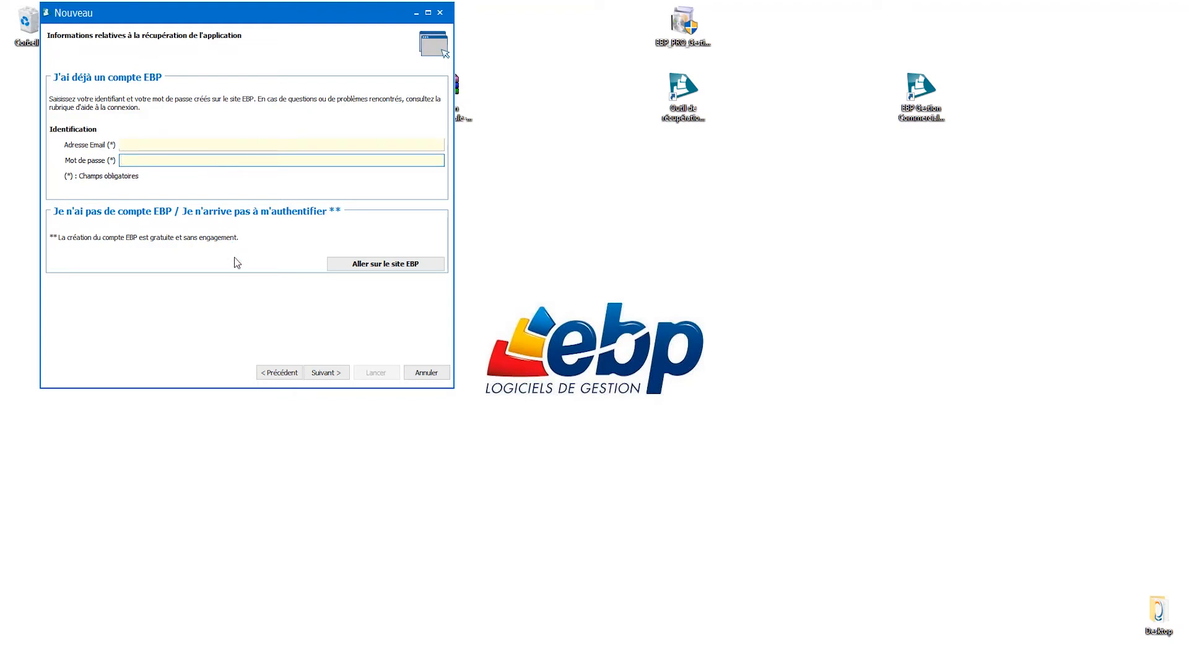
click(379, 266)
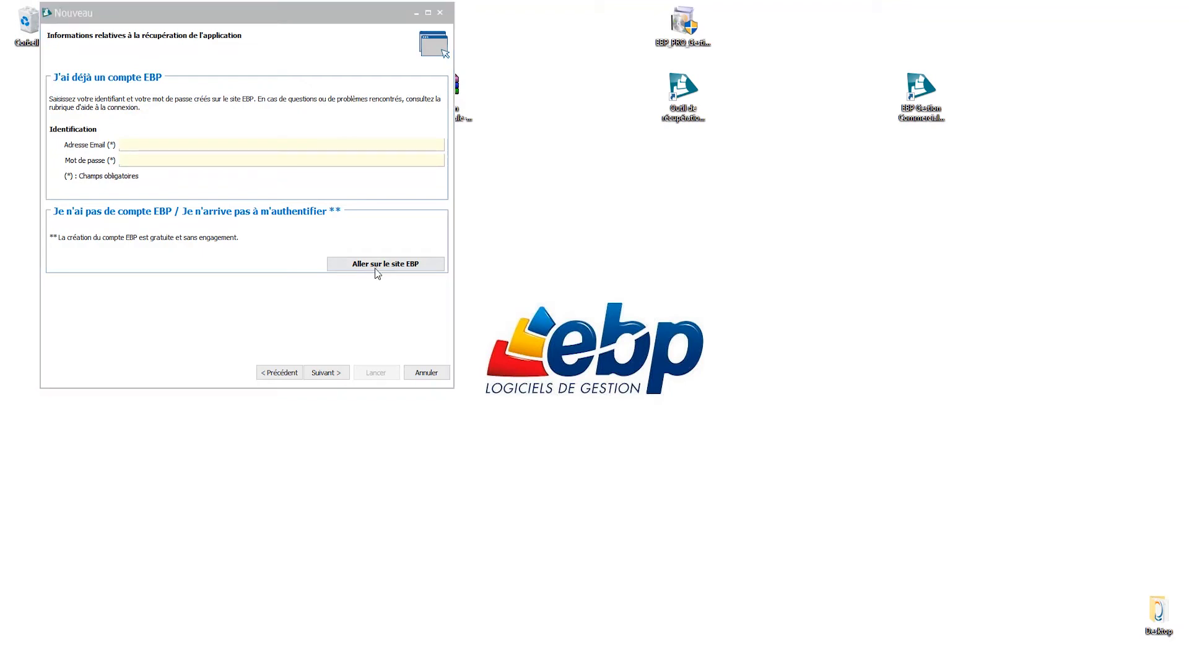
click(327, 374)
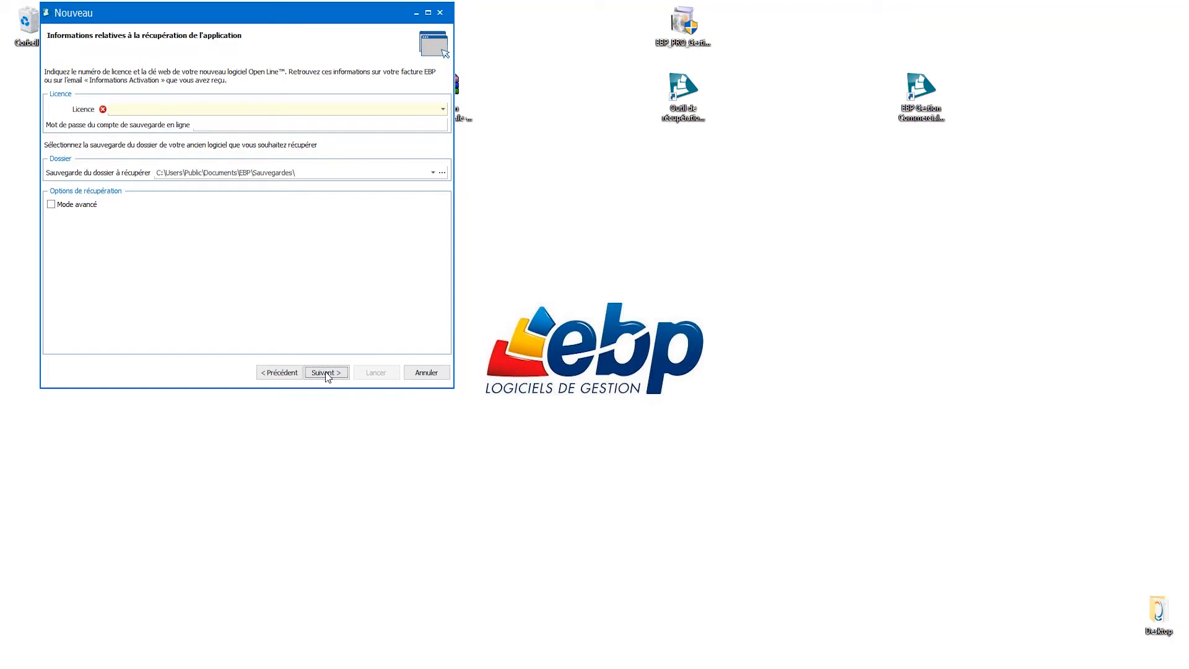
Select the new software's licence number and set the backup to recover to Gestion Commerciale-Sauvegarde Complète-20180320.zip from the Desktop.
click(440, 112)
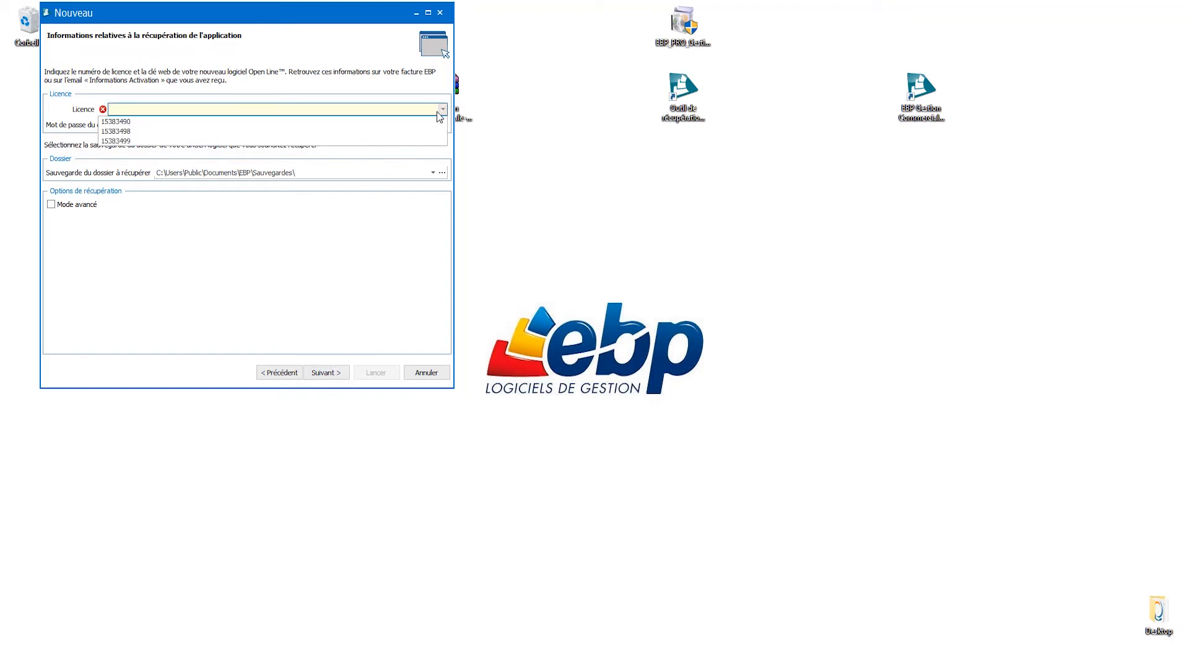
click(235, 135)
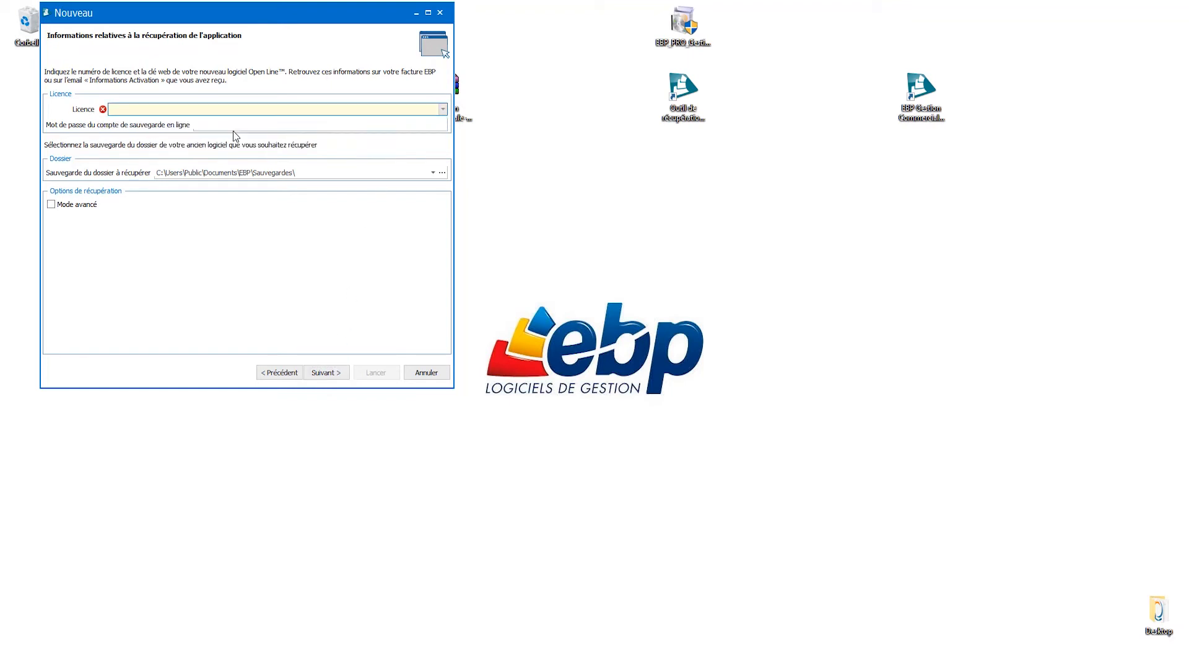
click(443, 173)
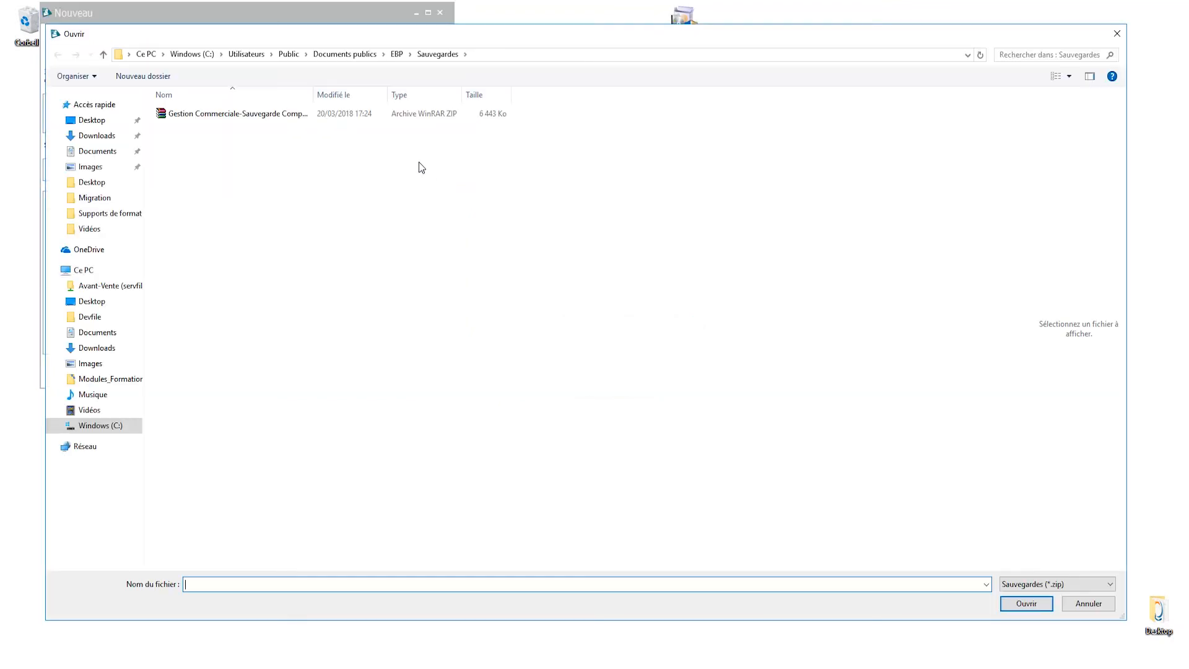
click(91, 124)
click(298, 114)
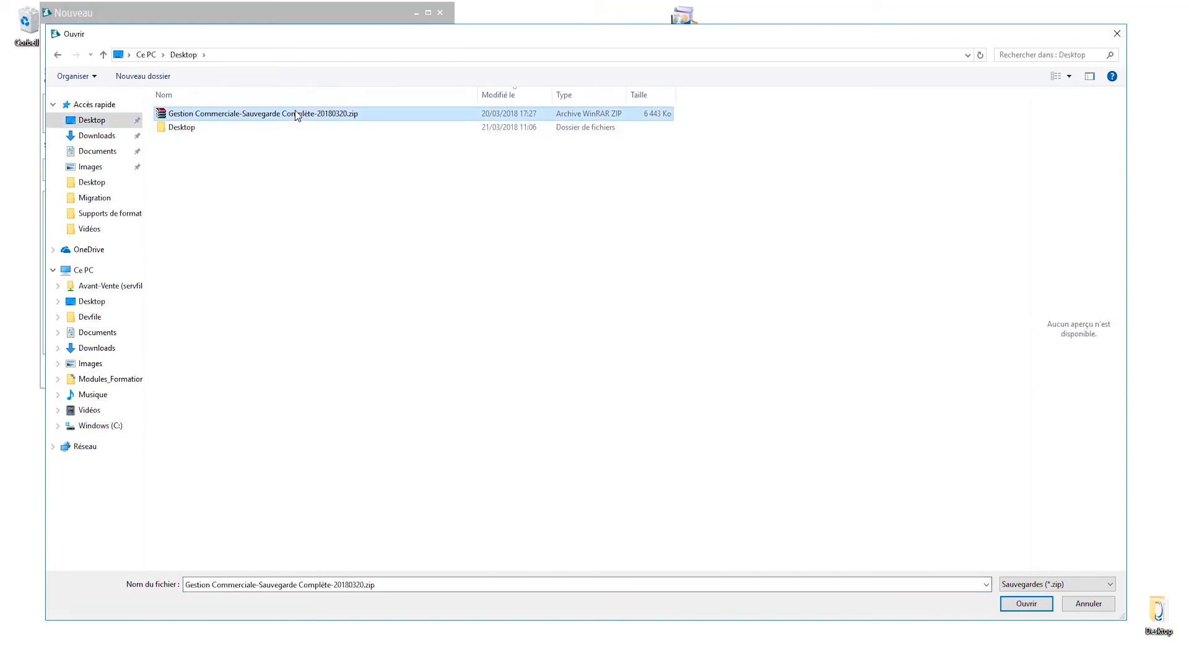
click(1026, 603)
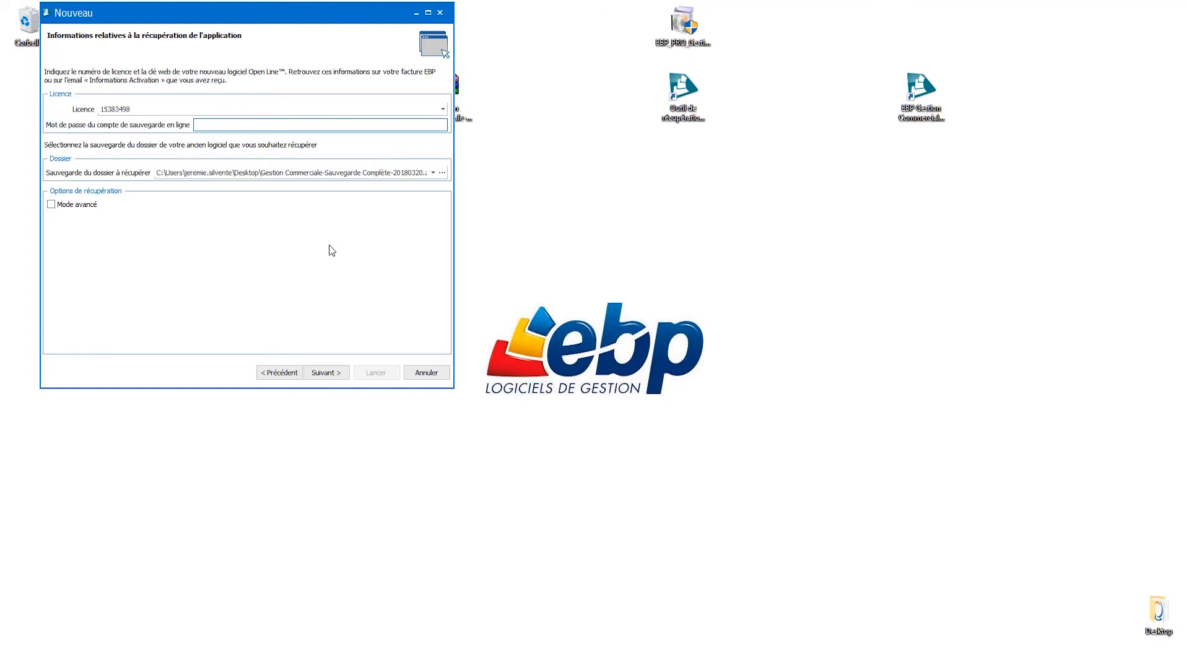
Continue without an online backup account password and accept MIGRATION as the folder to recover.
mouse_move(321, 125)
click(326, 373)
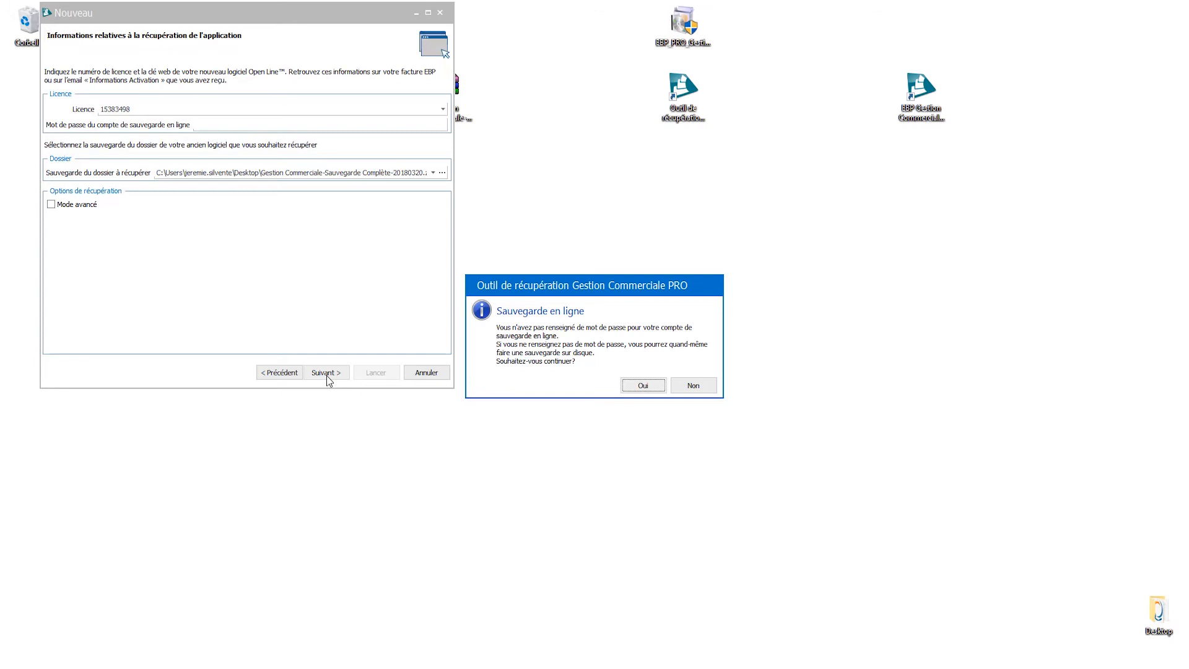
click(635, 391)
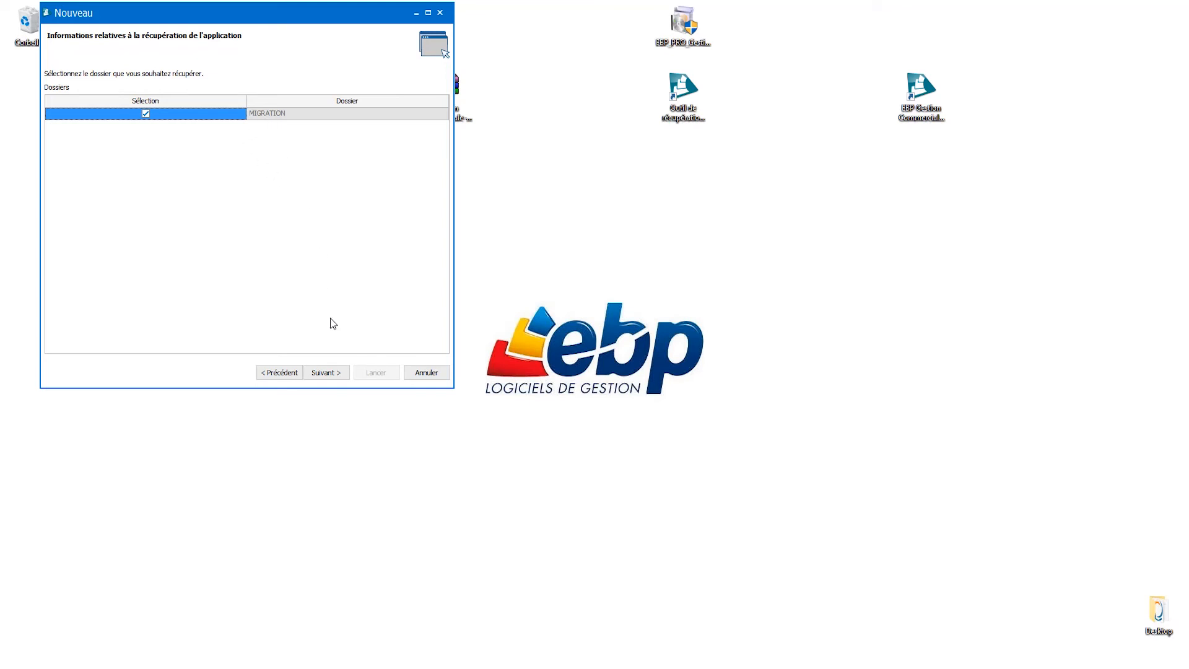
click(338, 375)
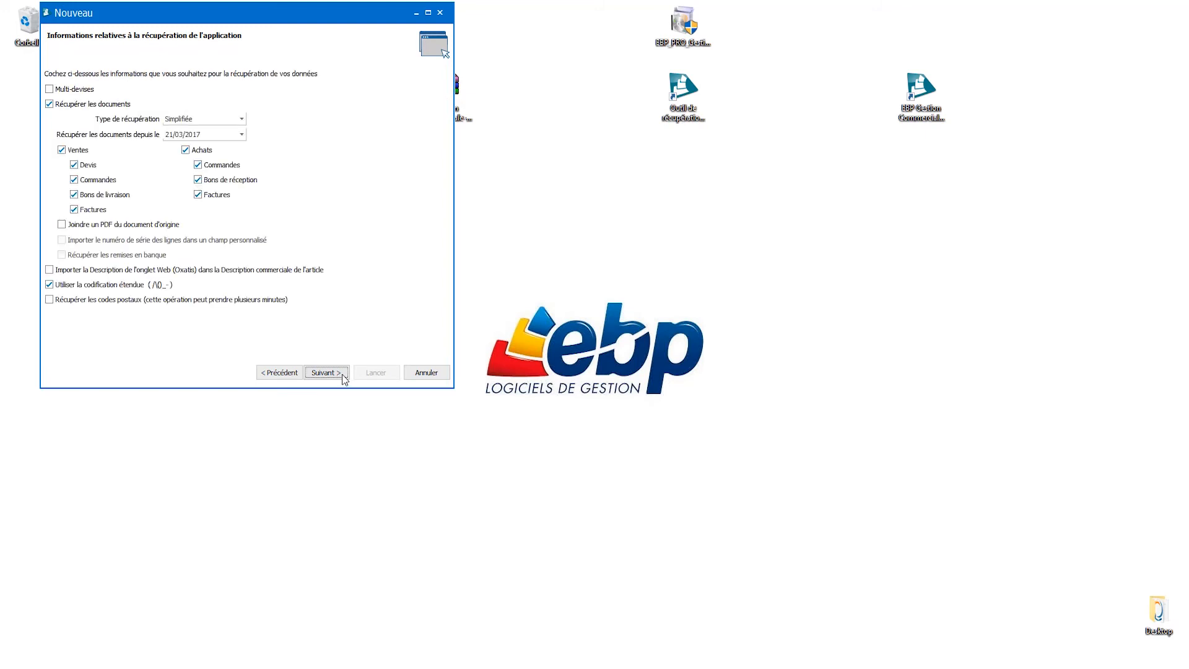